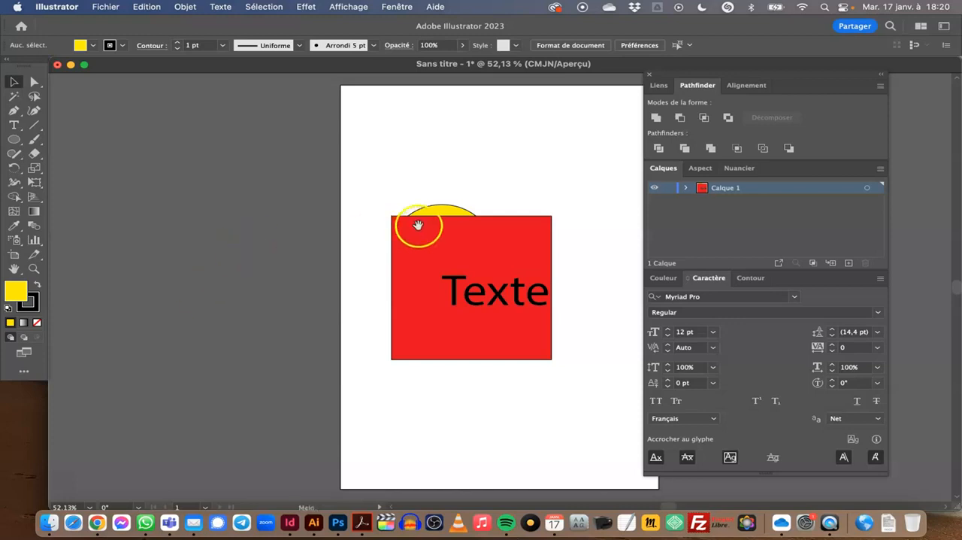
Inspect the yellow ellipse and the text on the artboard, and expand Calque 1 to list its objects.
{"action": "left_click_drag", "start_coordinate": [454, 196], "coordinate": [231, 195]}
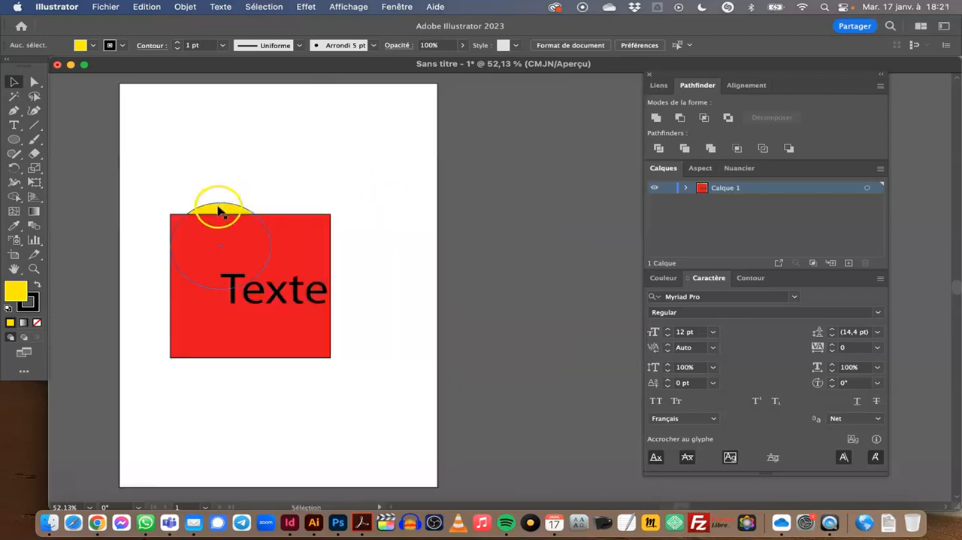
{"action": "left_click", "coordinate": [221, 209]}
{"action": "left_click_drag", "start_coordinate": [316, 326], "coordinate": [285, 304]}
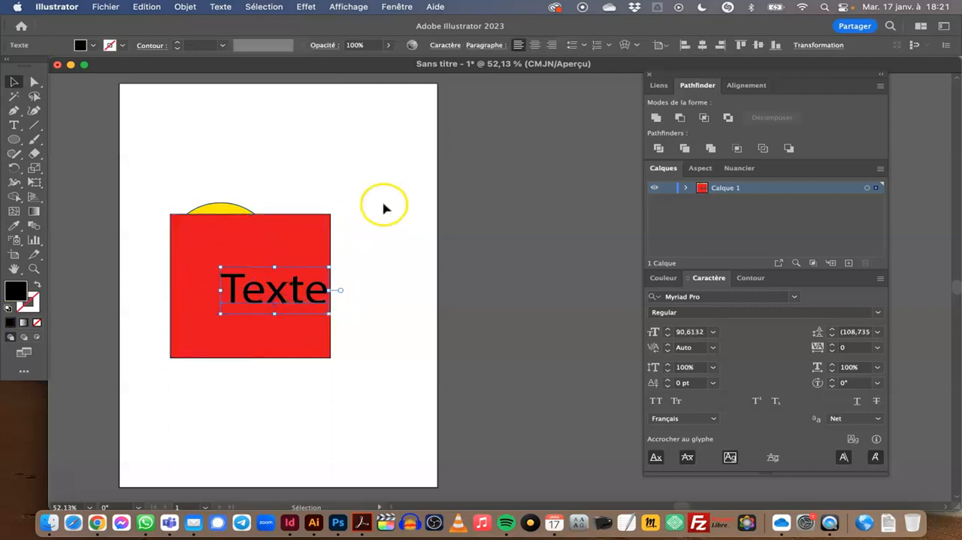
{"action": "left_click", "coordinate": [376, 194]}
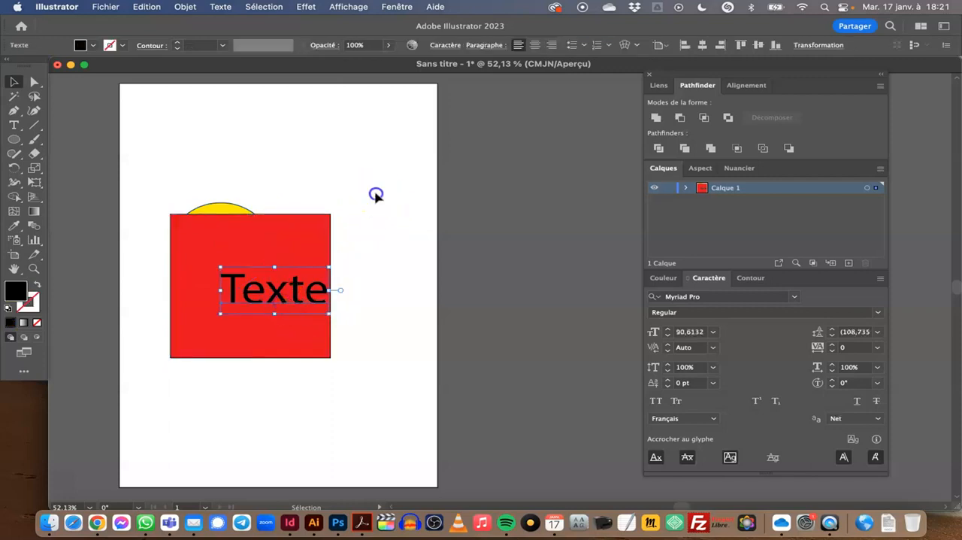
{"action": "left_click", "coordinate": [686, 189]}
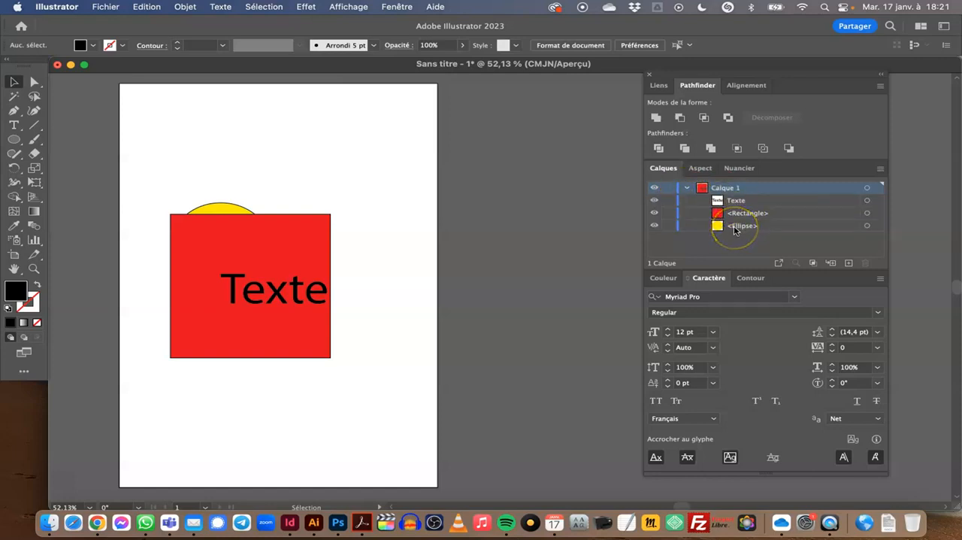
Move the yellow ellipse fully behind the red rectangle, reselect it through the layer list, and reposition it behind the rectangle's upper-right corner.
{"action": "left_click_drag", "start_coordinate": [223, 210], "coordinate": [244, 268]}
{"action": "left_click", "coordinate": [272, 171]}
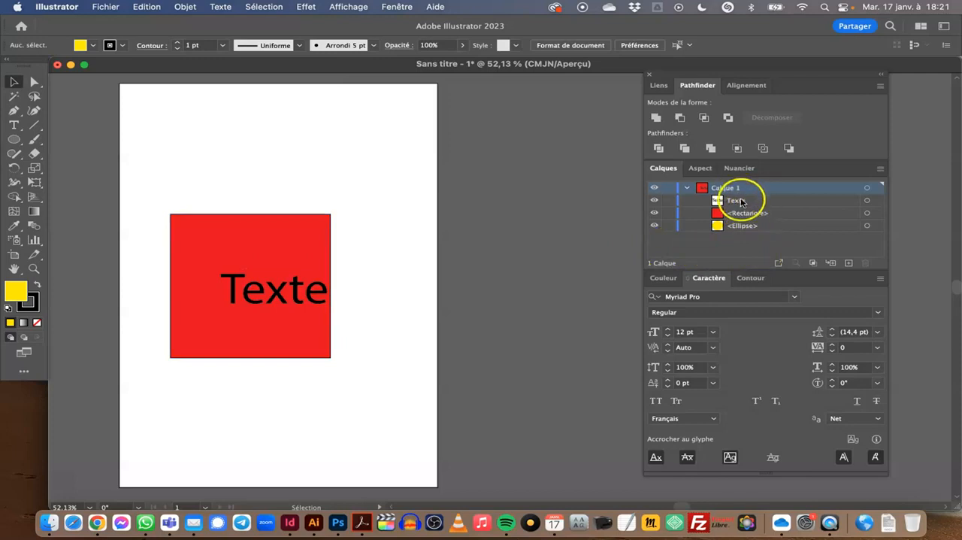
{"action": "left_click", "coordinate": [877, 227]}
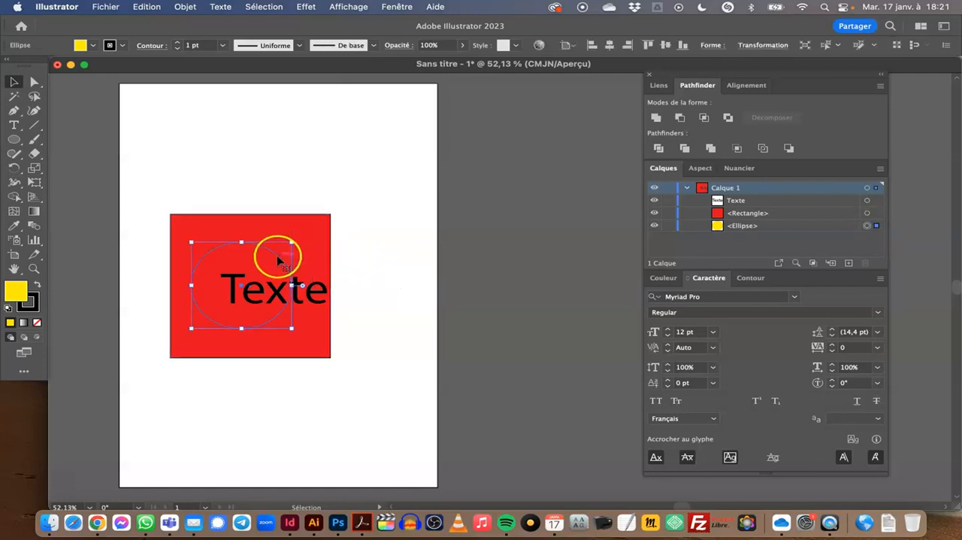
{"action": "left_click_drag", "start_coordinate": [277, 255], "coordinate": [367, 200]}
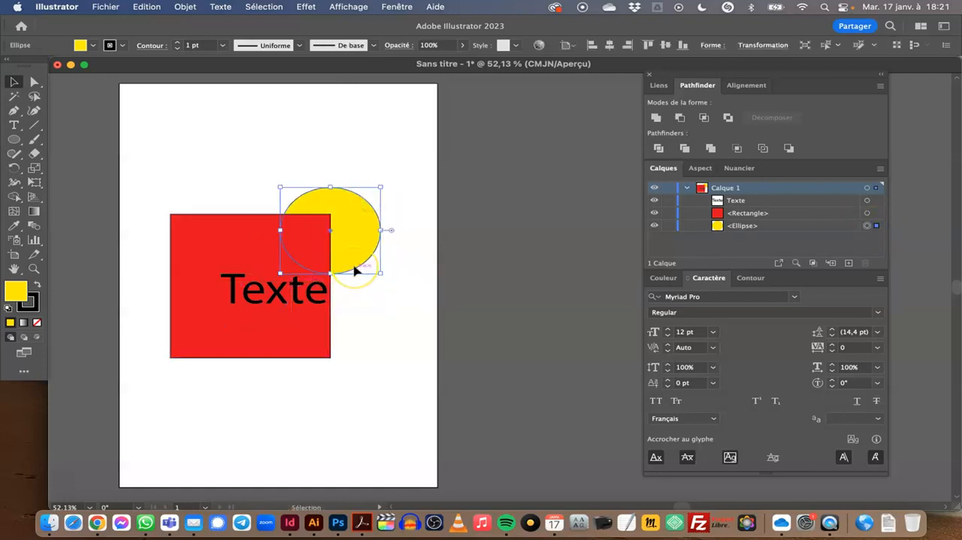
Select the rectangle, the text, and all of Calque 1's artwork in turn through the layer list.
{"action": "left_click", "coordinate": [868, 214]}
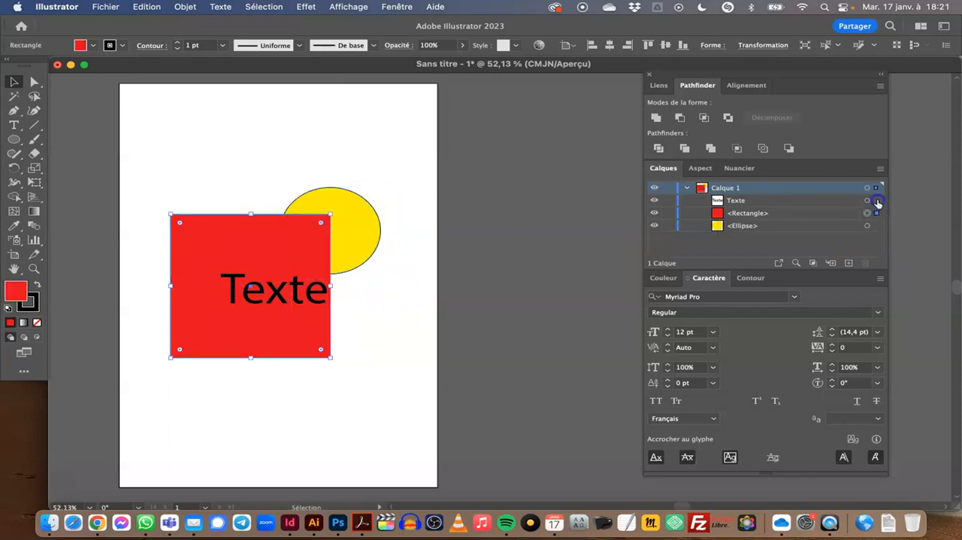
{"action": "left_click", "coordinate": [875, 201]}
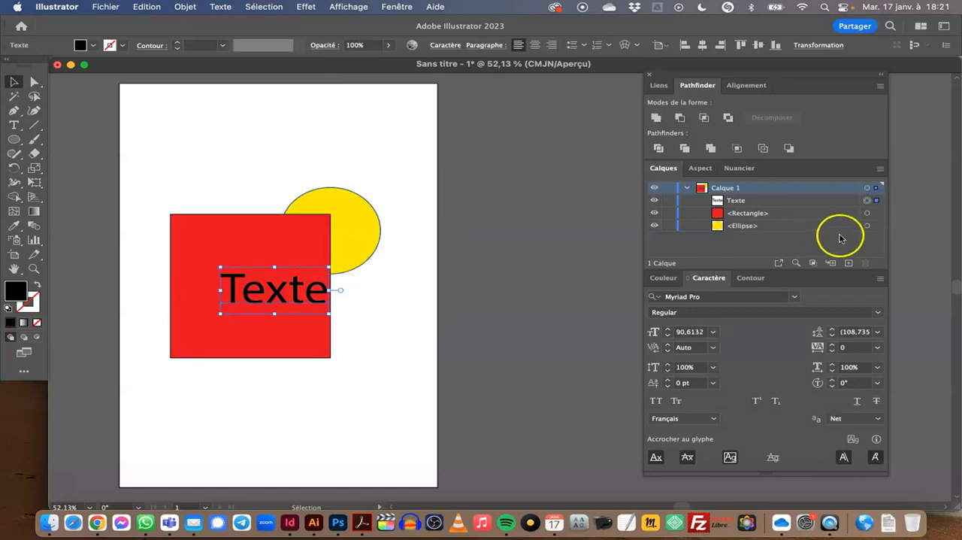
{"action": "left_click", "coordinate": [876, 188]}
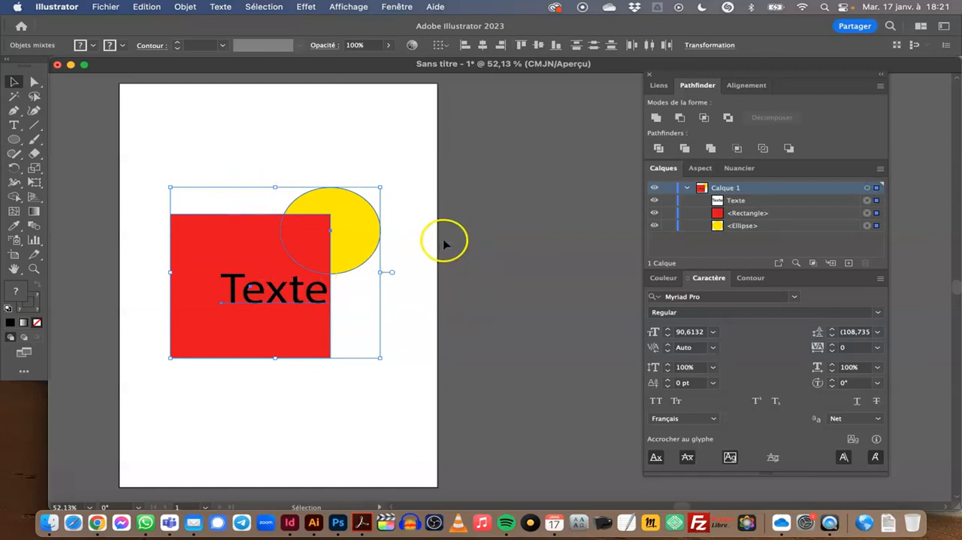
Set the layer colour of Calque 1 to Marron in its layer options.
{"action": "left_click", "coordinate": [758, 190]}
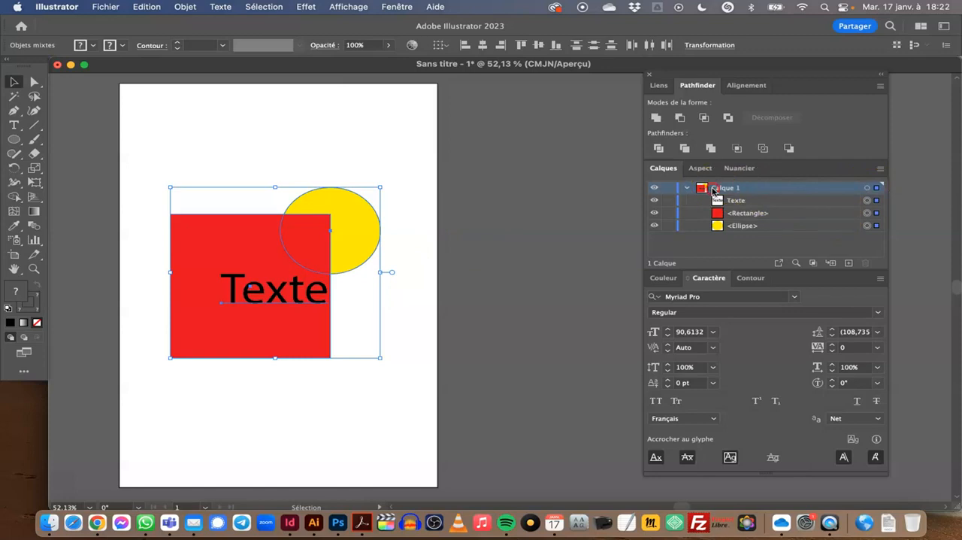
{"action": "left_click", "coordinate": [883, 171]}
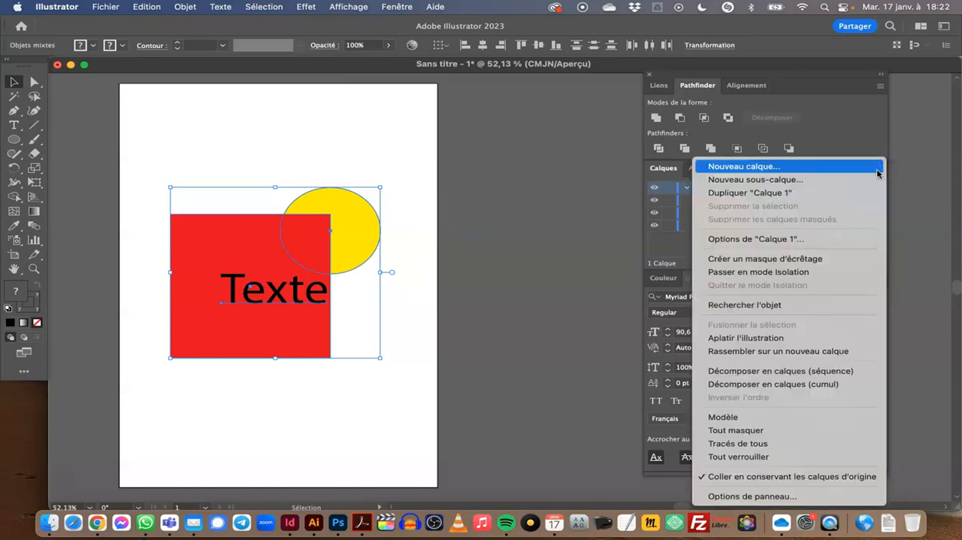
{"action": "left_click", "coordinate": [759, 243]}
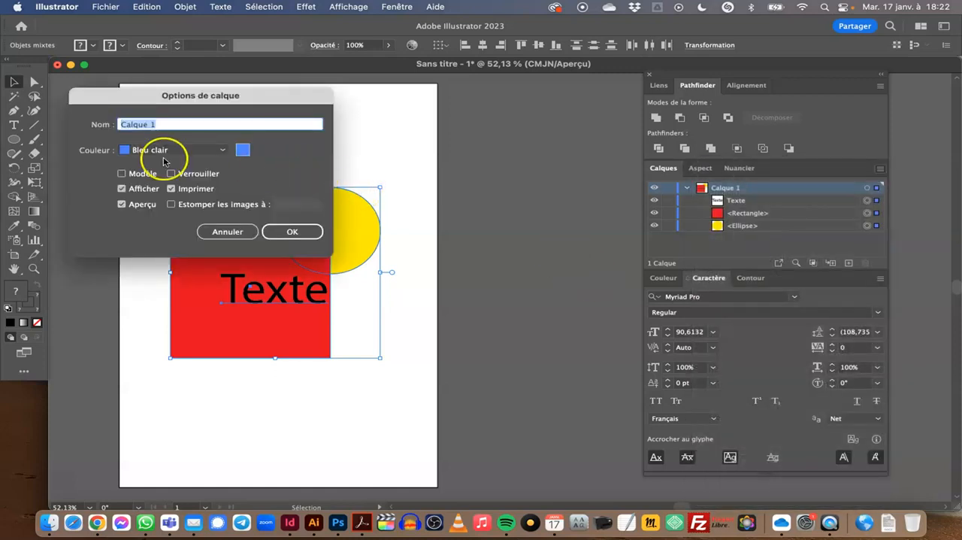
{"action": "left_click", "coordinate": [222, 151]}
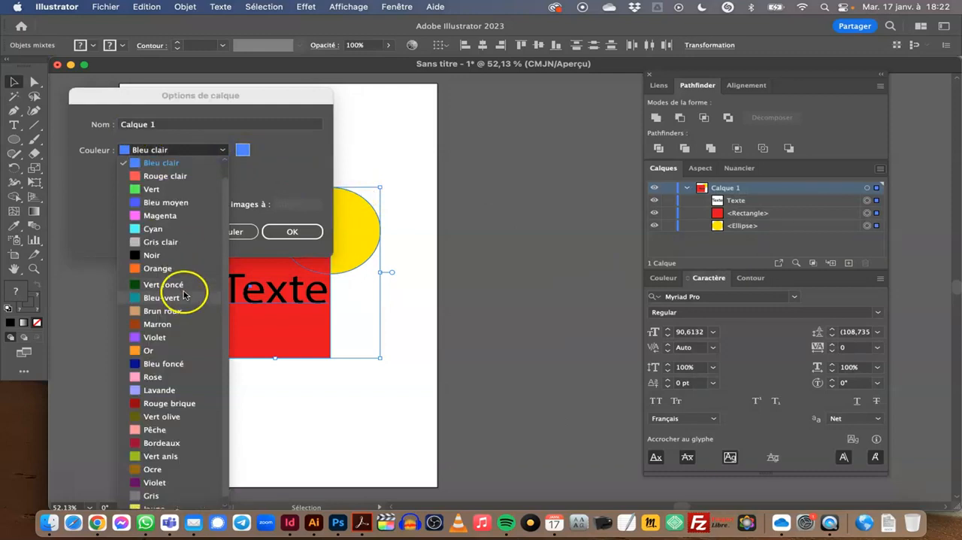
{"action": "left_click", "coordinate": [173, 324]}
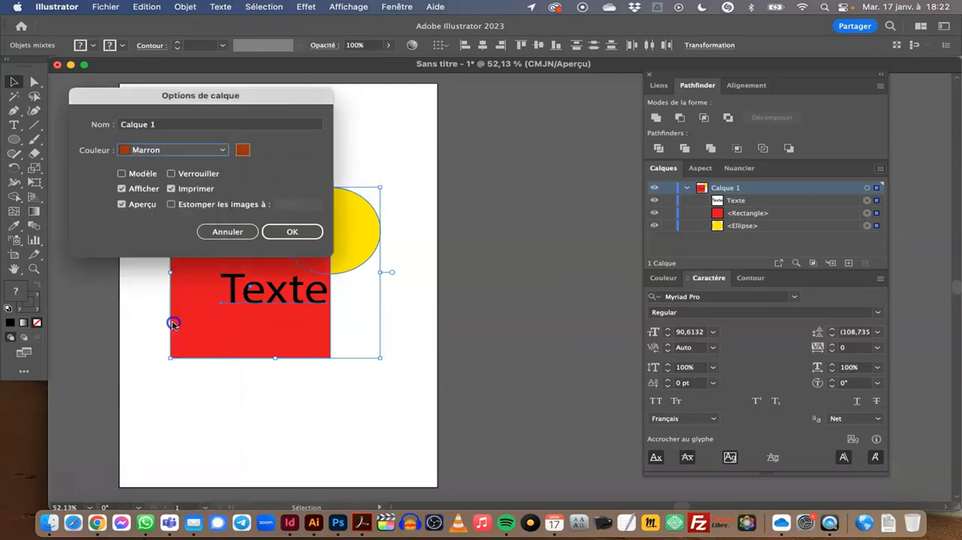
{"action": "left_click", "coordinate": [293, 231]}
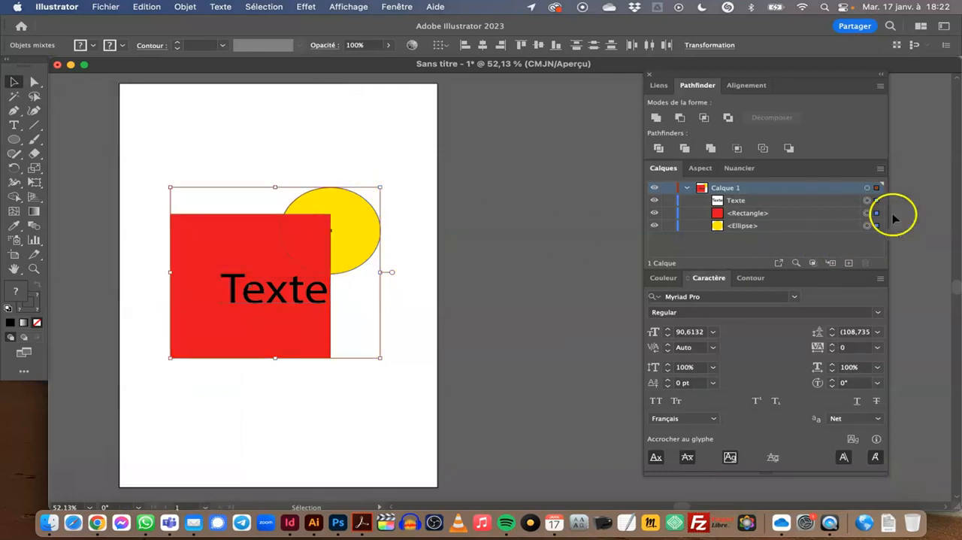
Select all artwork on Calque 1 to check its selection outline colour, and deselect it.
{"action": "left_click", "coordinate": [877, 188]}
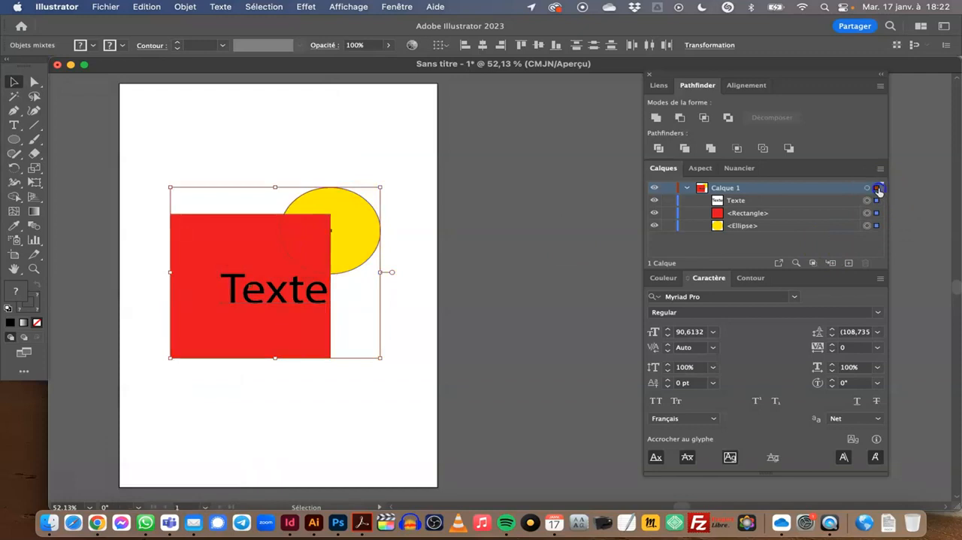
{"action": "left_click", "coordinate": [414, 209]}
{"action": "left_click", "coordinate": [877, 189]}
{"action": "left_click", "coordinate": [376, 156]}
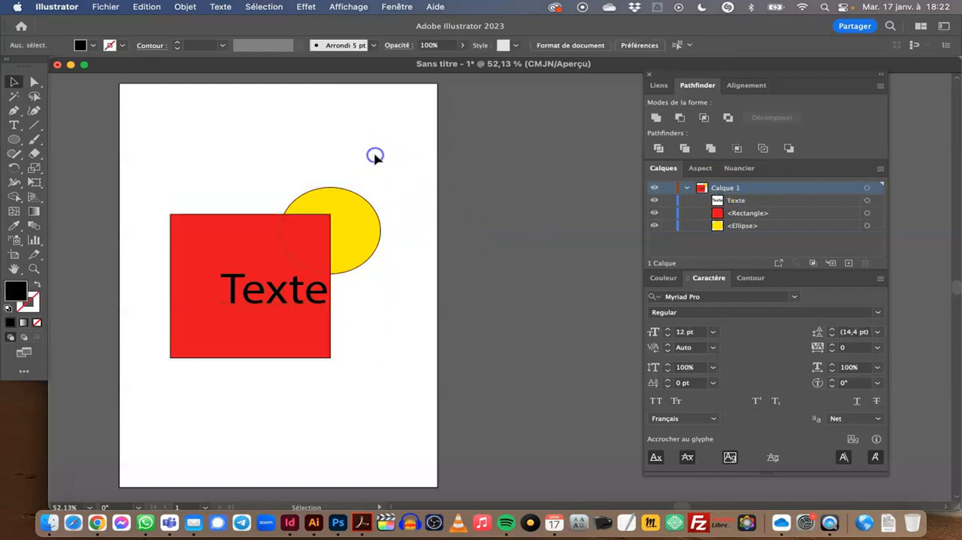
Collapse Calque 1 and create a new layer above it.
{"action": "left_click", "coordinate": [687, 188]}
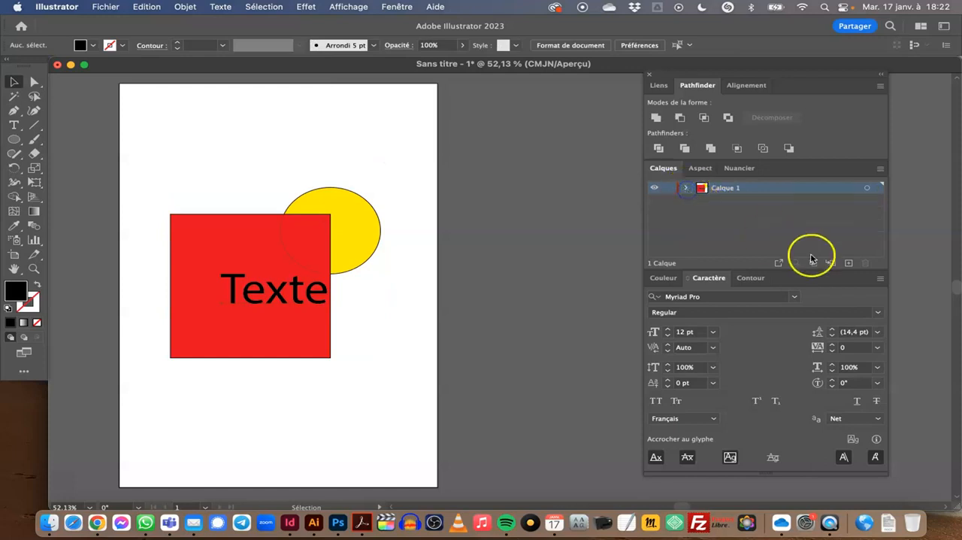
{"action": "left_click", "coordinate": [849, 264]}
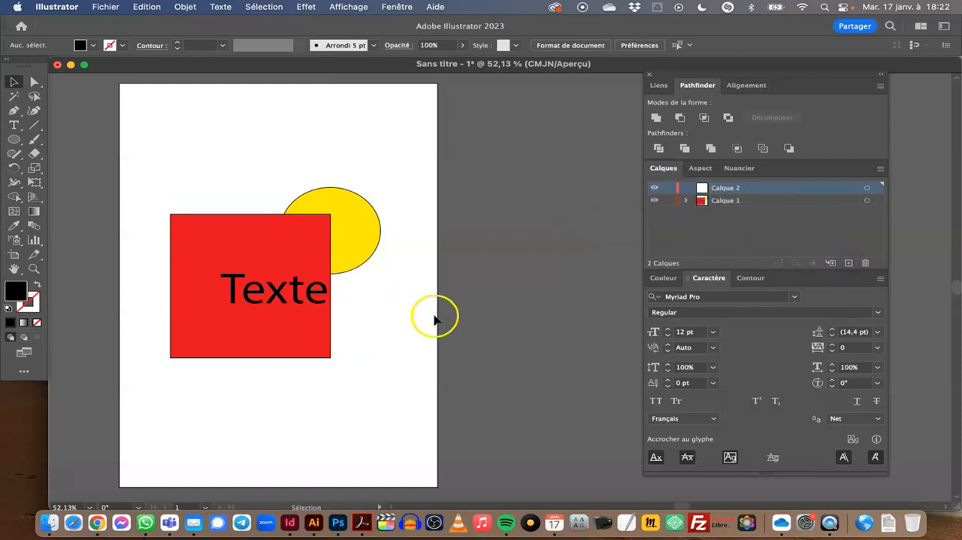
Copy the text "Texte" from Calque 1 onto Calque 2, keeping it in the same place on the artboard.
{"action": "left_click", "coordinate": [256, 307]}
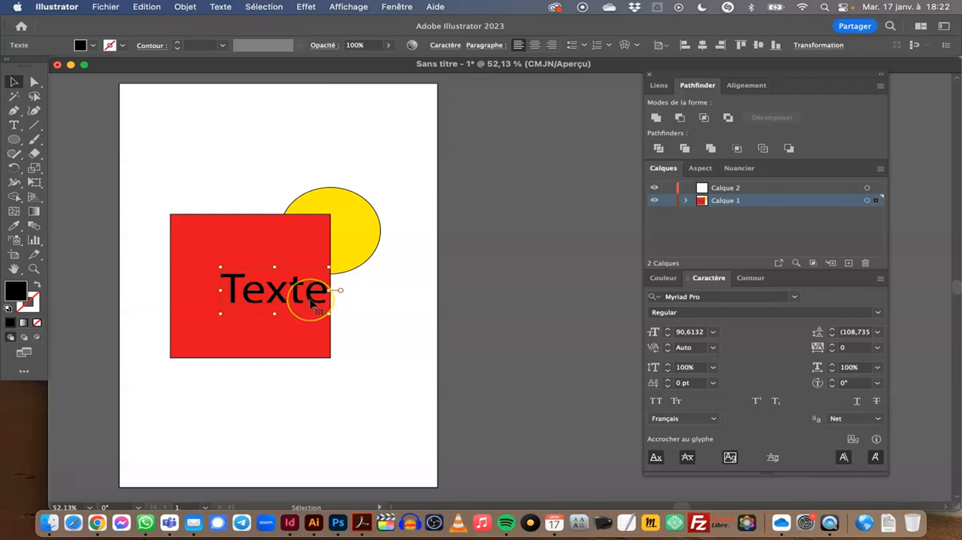
{"action": "left_click_drag", "start_coordinate": [313, 301], "coordinate": [372, 334]}
{"action": "key", "text": "super+z"}
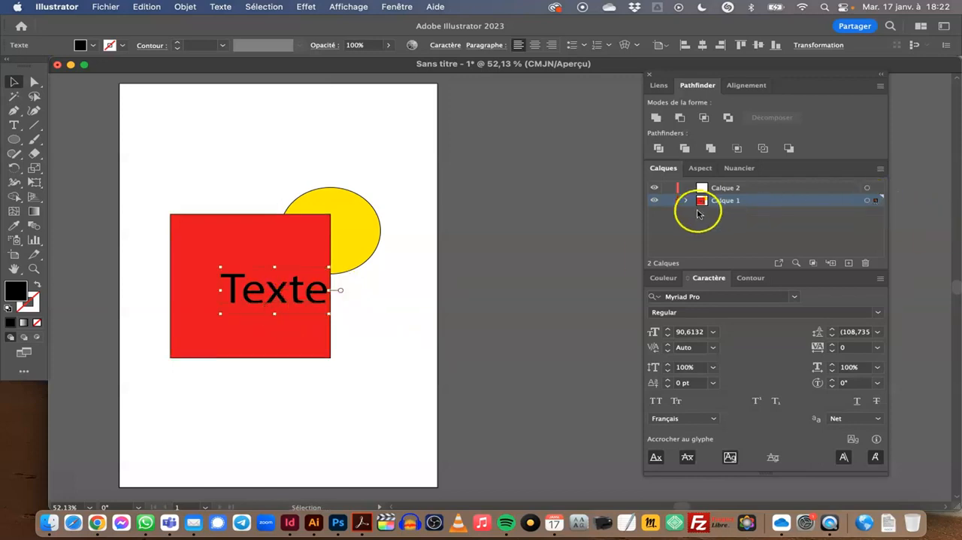
{"action": "left_click", "coordinate": [876, 202]}
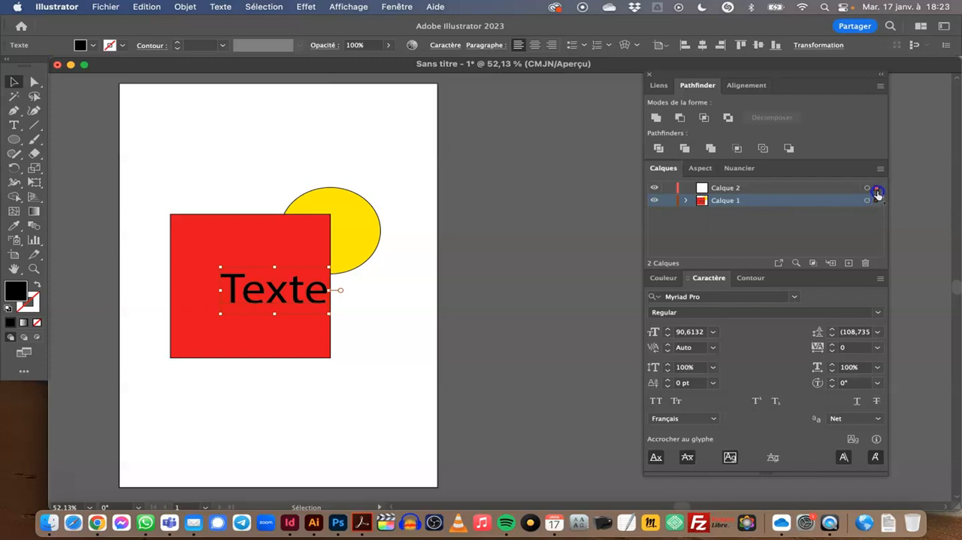
{"action": "left_click_drag", "start_coordinate": [877, 192], "coordinate": [877, 191]}
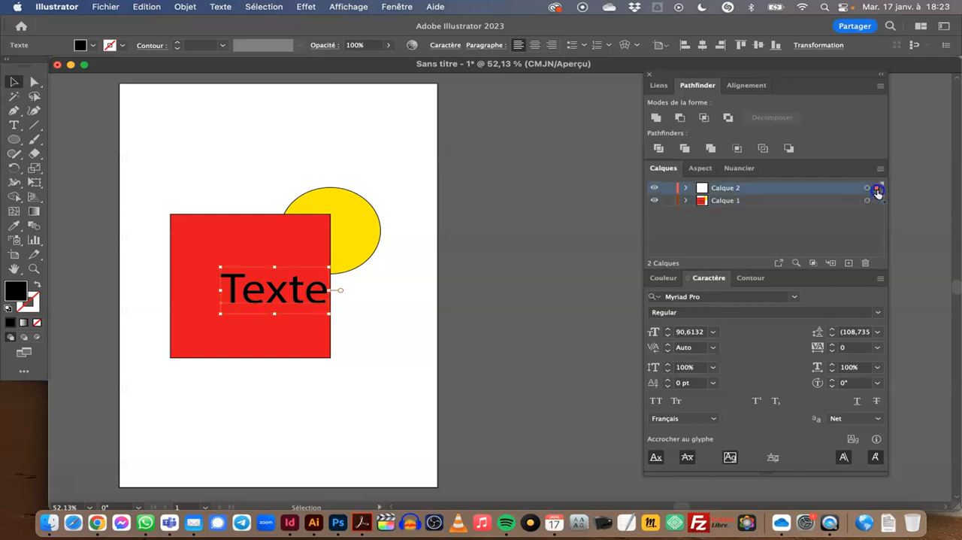
Toggle the visibility of Calque 2 and Calque 1 to compare their contents, and check which layer holds the top text.
{"action": "left_click", "coordinate": [656, 189]}
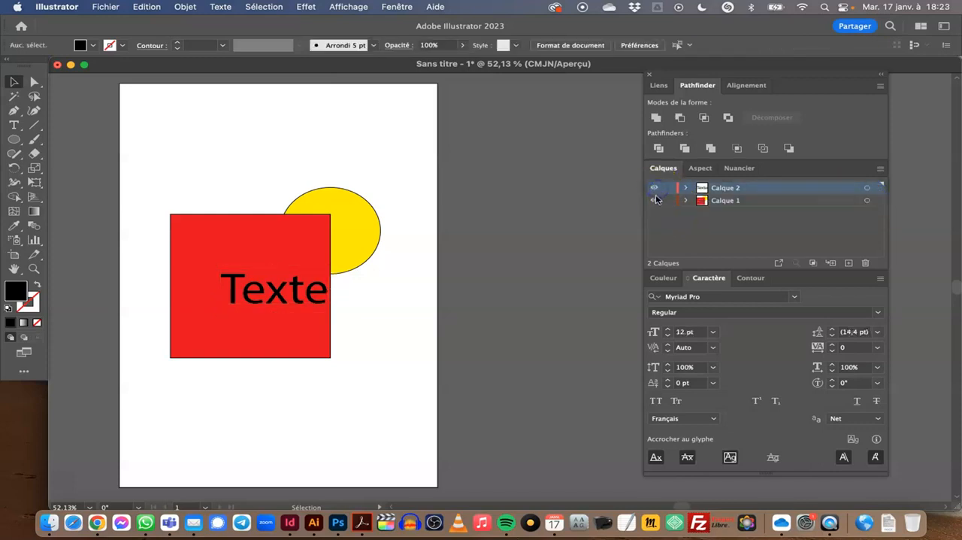
{"action": "left_click", "coordinate": [655, 200]}
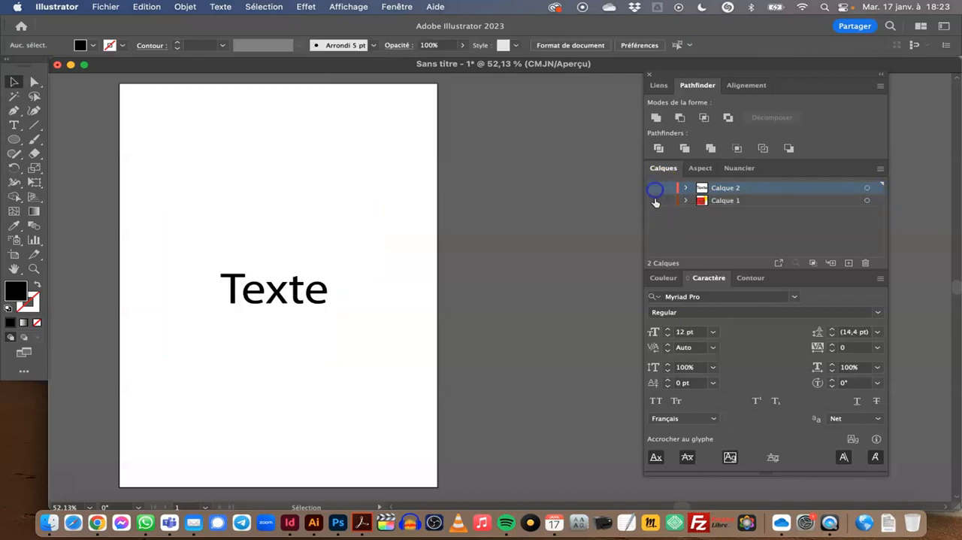
{"action": "left_click", "coordinate": [655, 202]}
{"action": "left_click", "coordinate": [655, 191]}
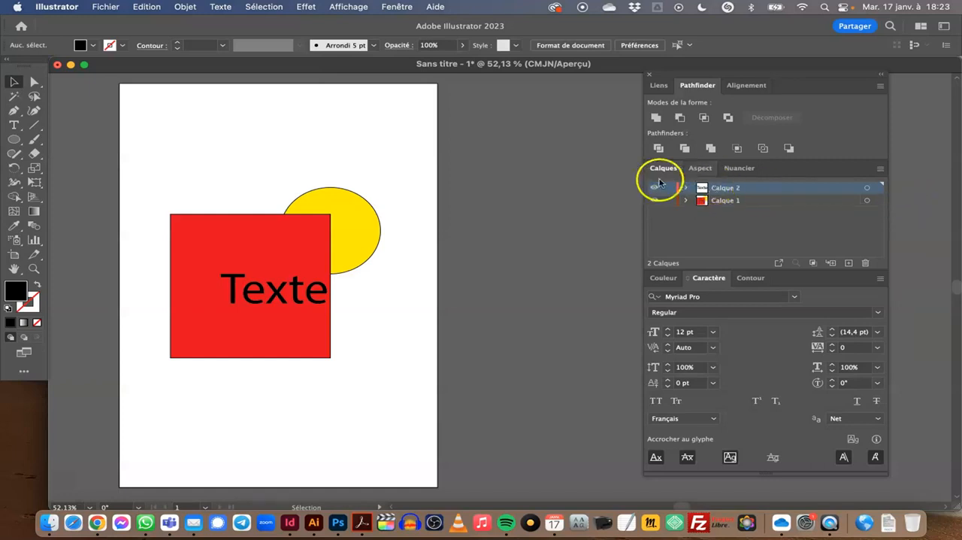
{"action": "left_click", "coordinate": [316, 296]}
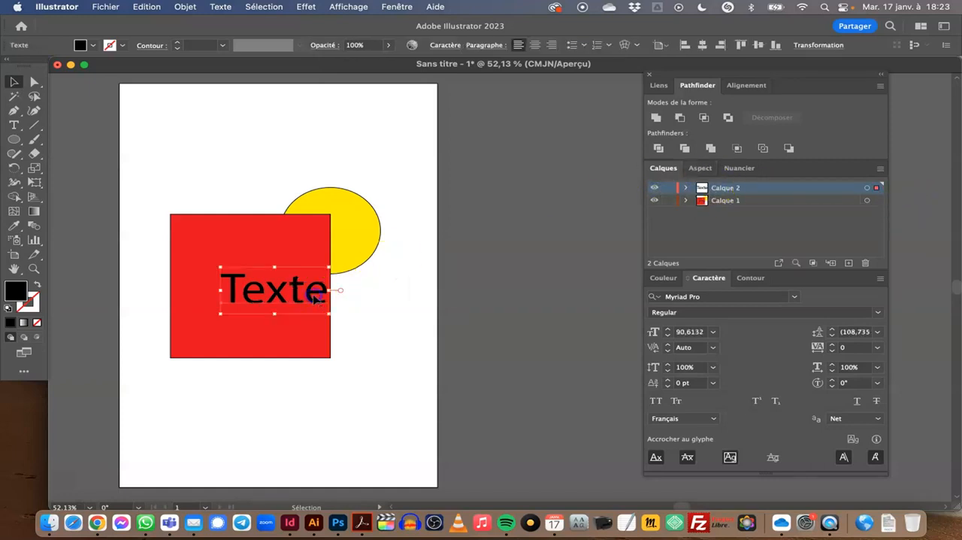
{"action": "left_click", "coordinate": [394, 273]}
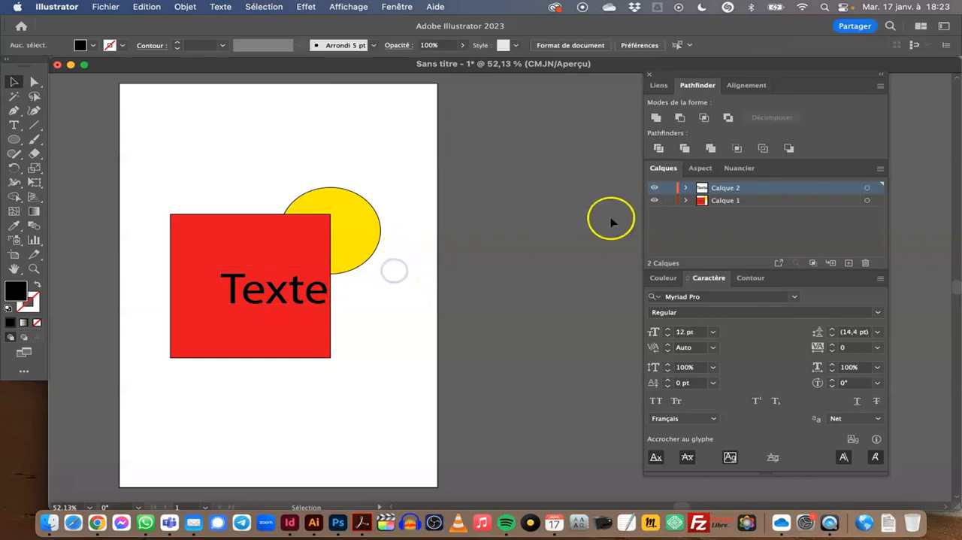
Hide Calque 2 and convert the text "Texte" on Calque 1 to outlines.
{"action": "left_click", "coordinate": [655, 189]}
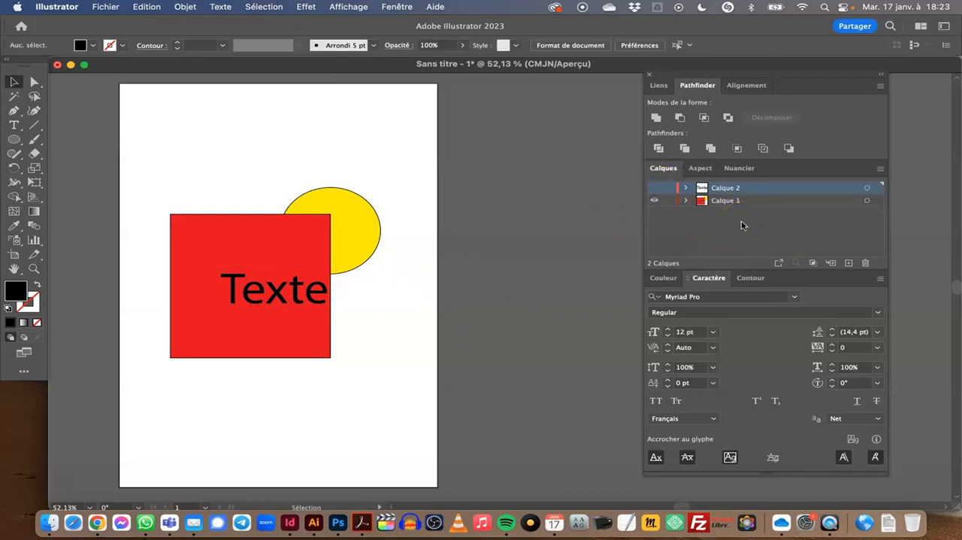
{"action": "left_click", "coordinate": [421, 337]}
{"action": "left_click", "coordinate": [414, 336]}
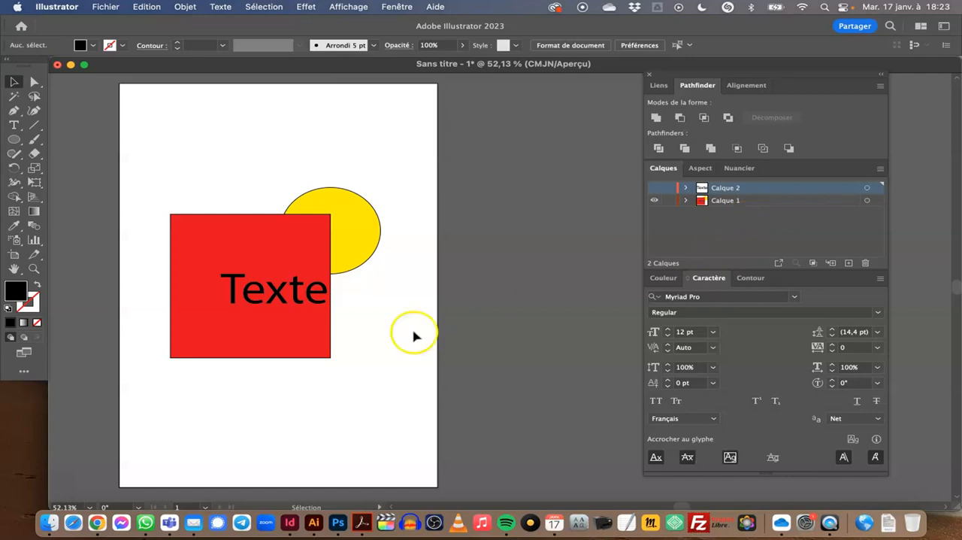
{"action": "left_click", "coordinate": [292, 301]}
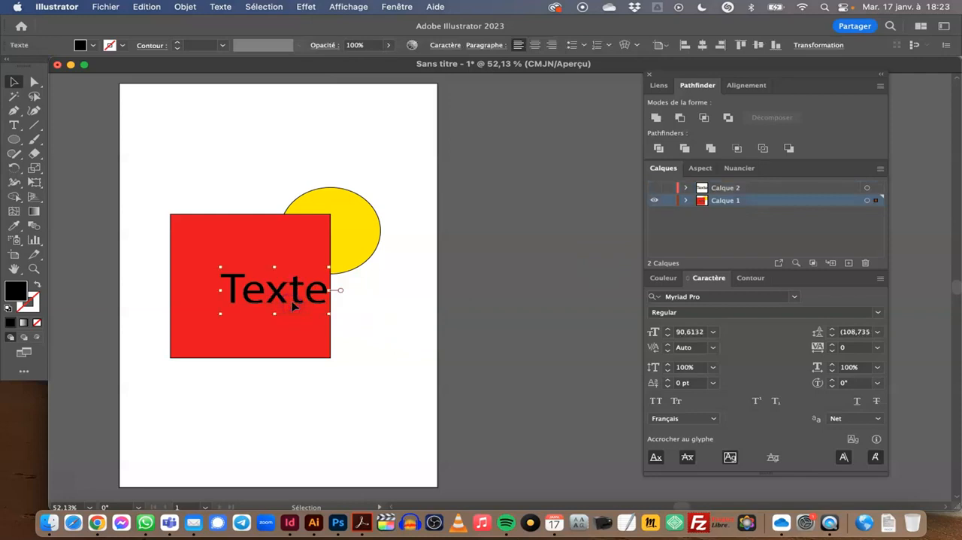
{"action": "left_click", "coordinate": [283, 300]}
{"action": "right_click", "coordinate": [283, 301]}
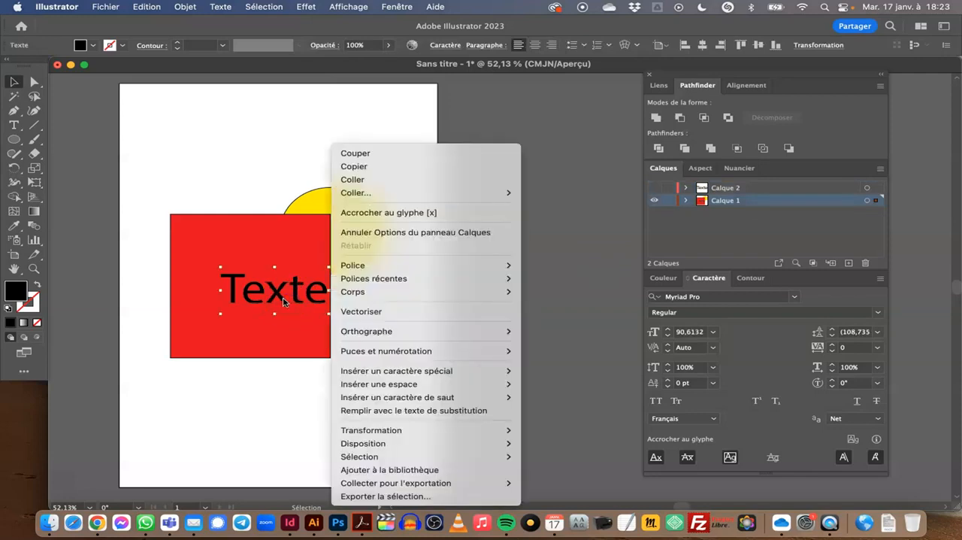
{"action": "left_click", "coordinate": [411, 317]}
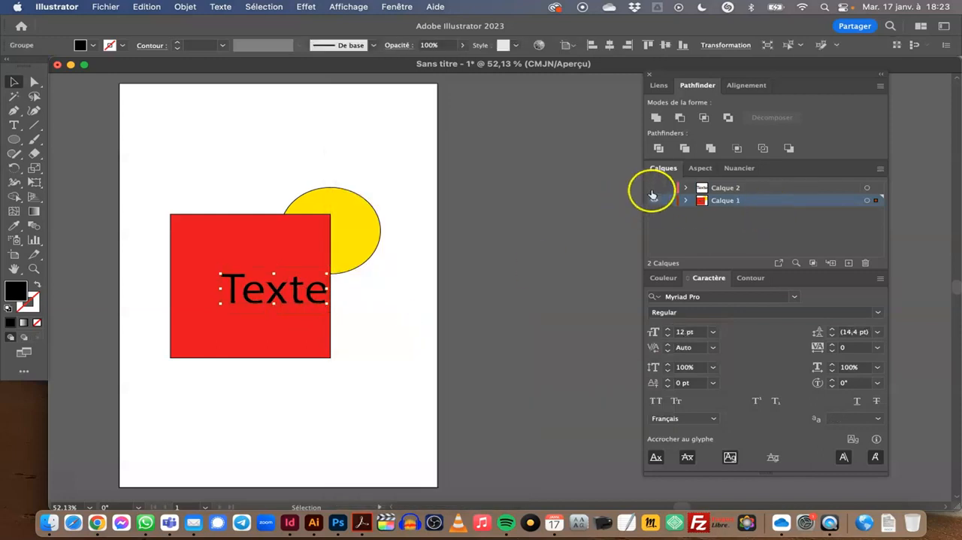
Show only Calque 2 and select its text to check that it is still live text.
{"action": "left_click", "coordinate": [655, 187]}
{"action": "left_click", "coordinate": [655, 201]}
{"action": "left_click", "coordinate": [294, 314]}
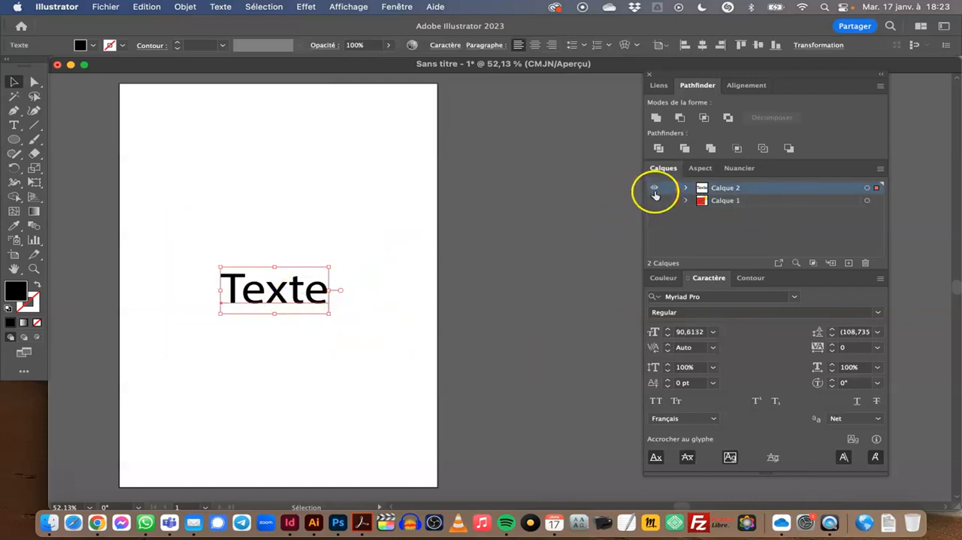
Hide and lock Calque 2, show Calque 1 again, and check its outlined text by selecting it.
{"action": "left_click", "coordinate": [655, 188]}
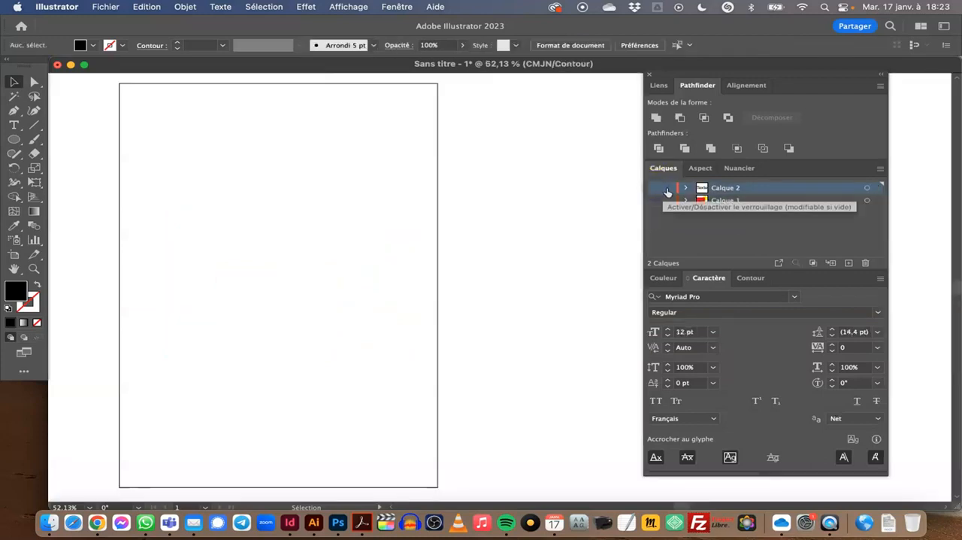
{"action": "left_click", "coordinate": [669, 188]}
{"action": "left_click", "coordinate": [655, 201]}
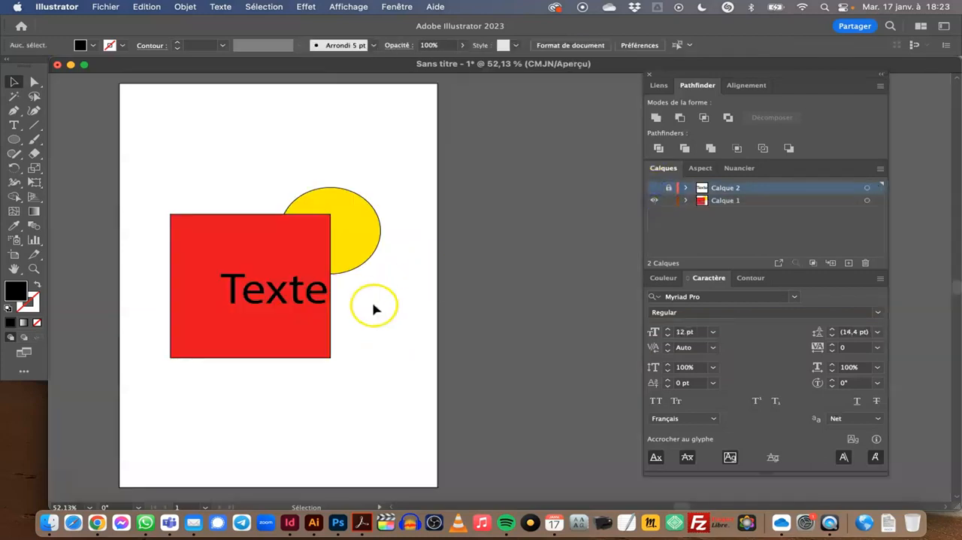
{"action": "left_click", "coordinate": [293, 307]}
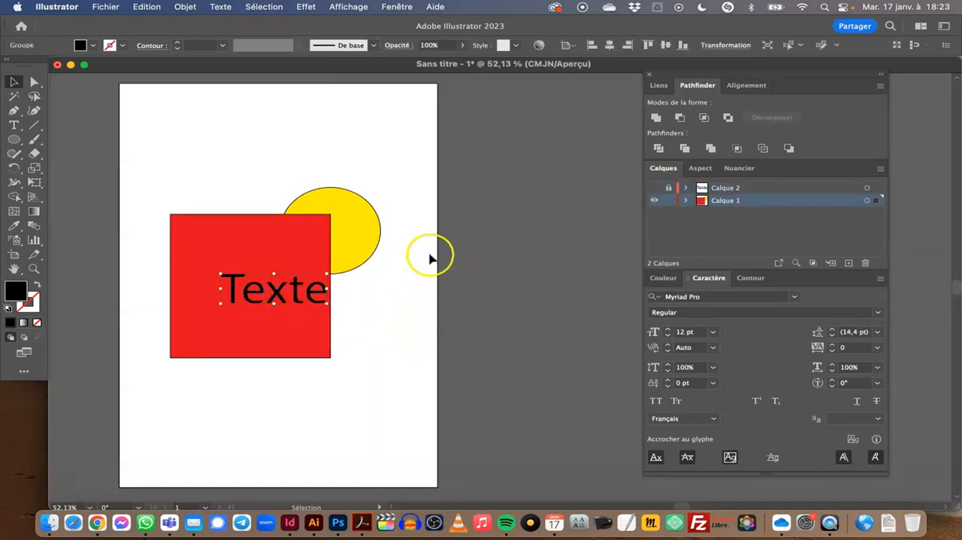
{"action": "left_click", "coordinate": [418, 218]}
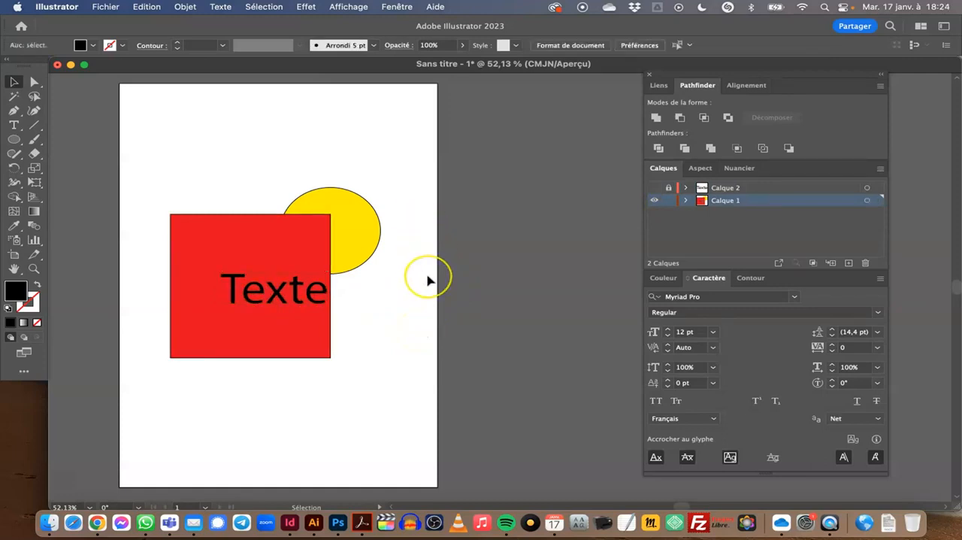